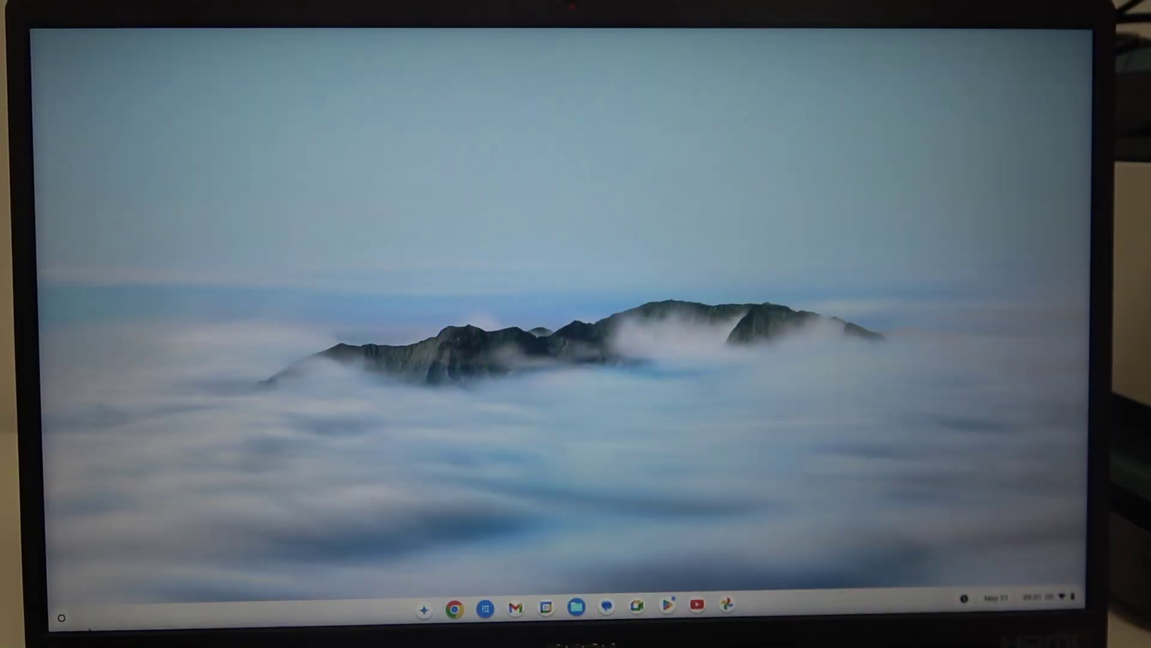
Open Settings from the launcher and go to Privacy and security > Lock screen and sign-in.
click(61, 617)
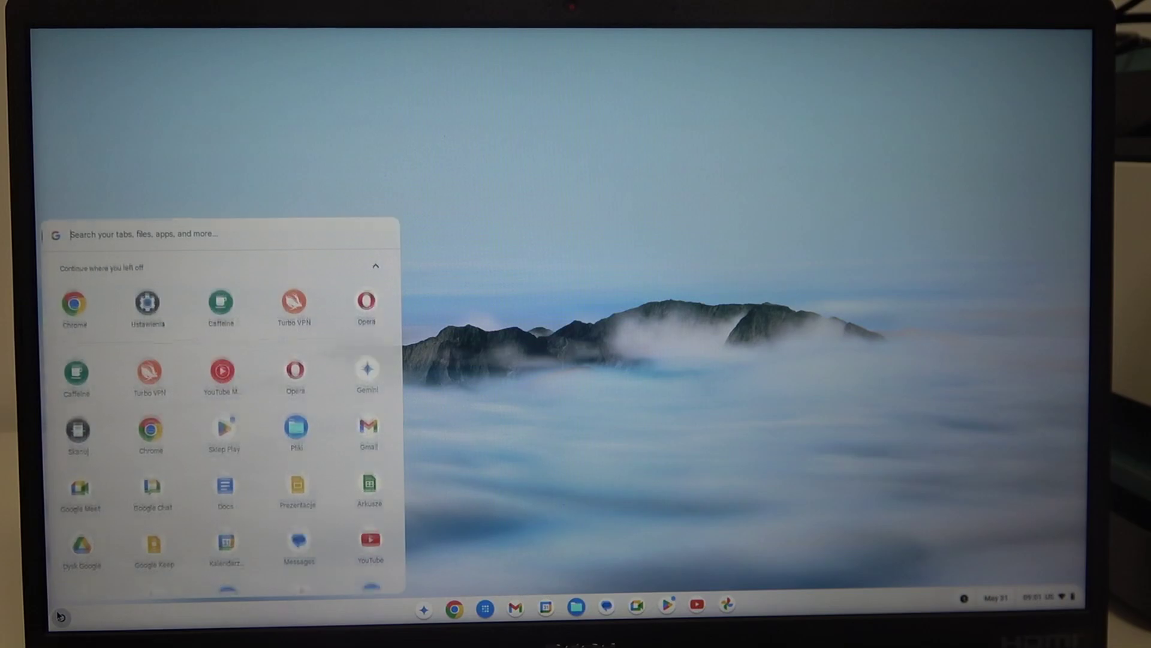
click(148, 300)
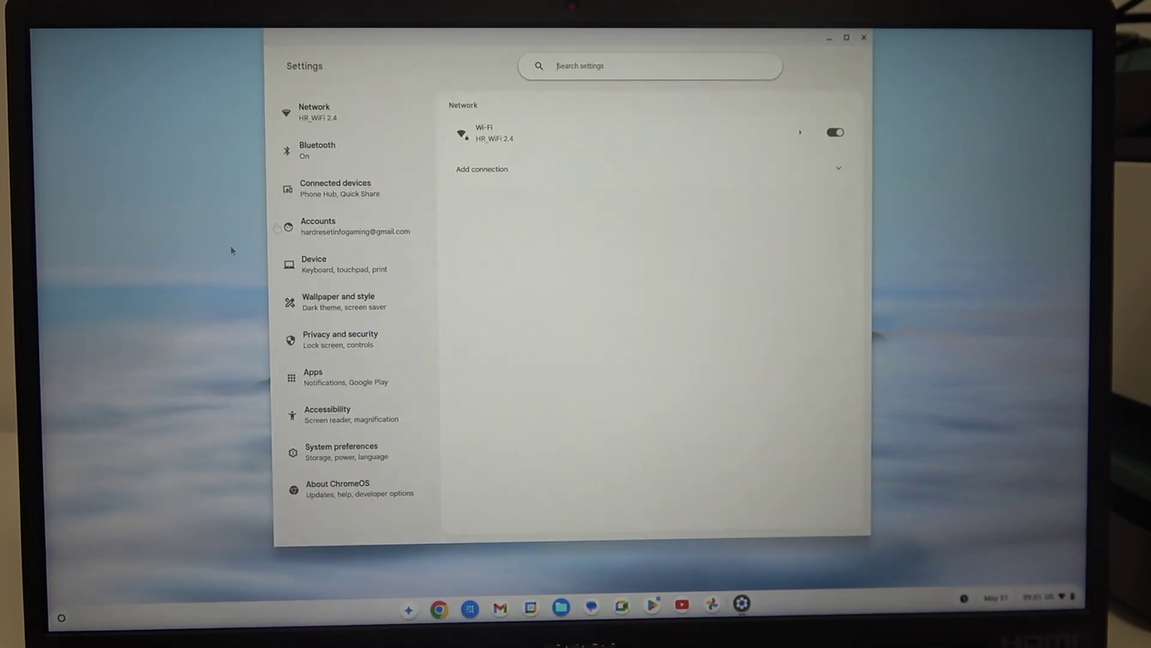
click(341, 337)
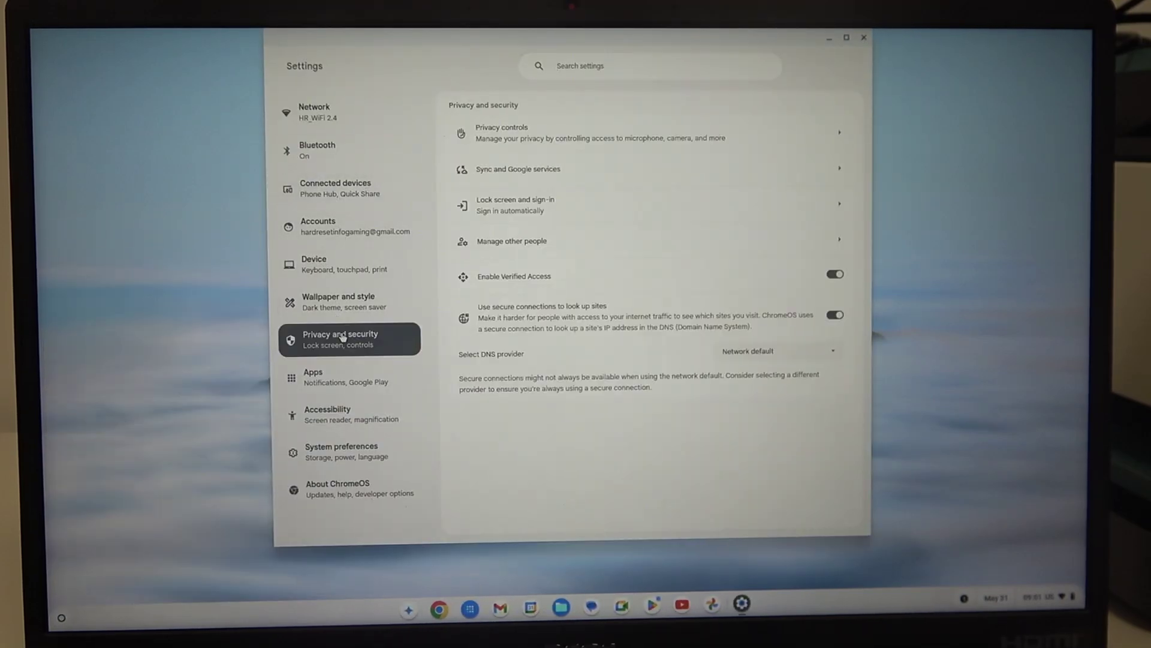
click(512, 218)
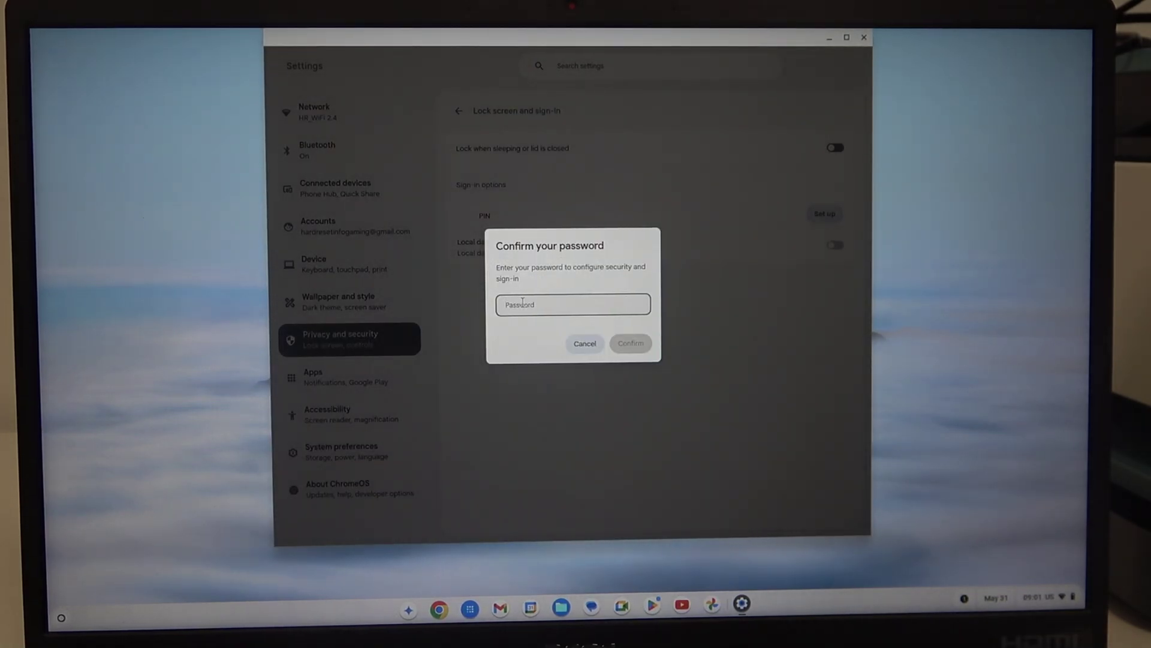
text(********)
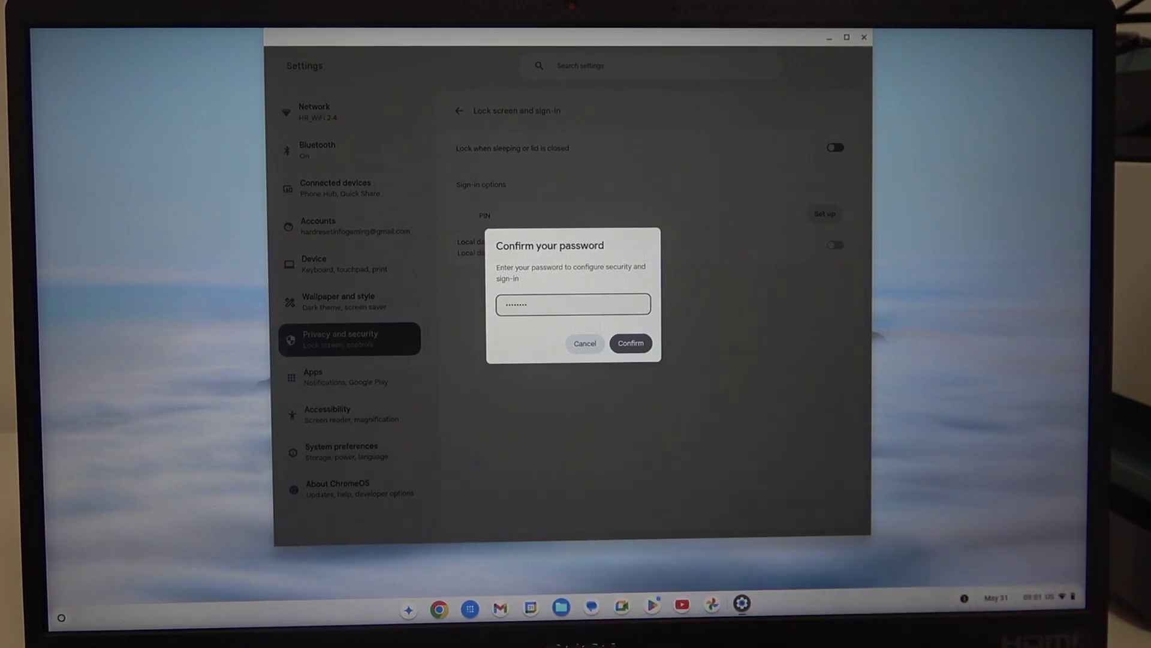
Submit the account password in the Confirm your password prompt.
key(Return)
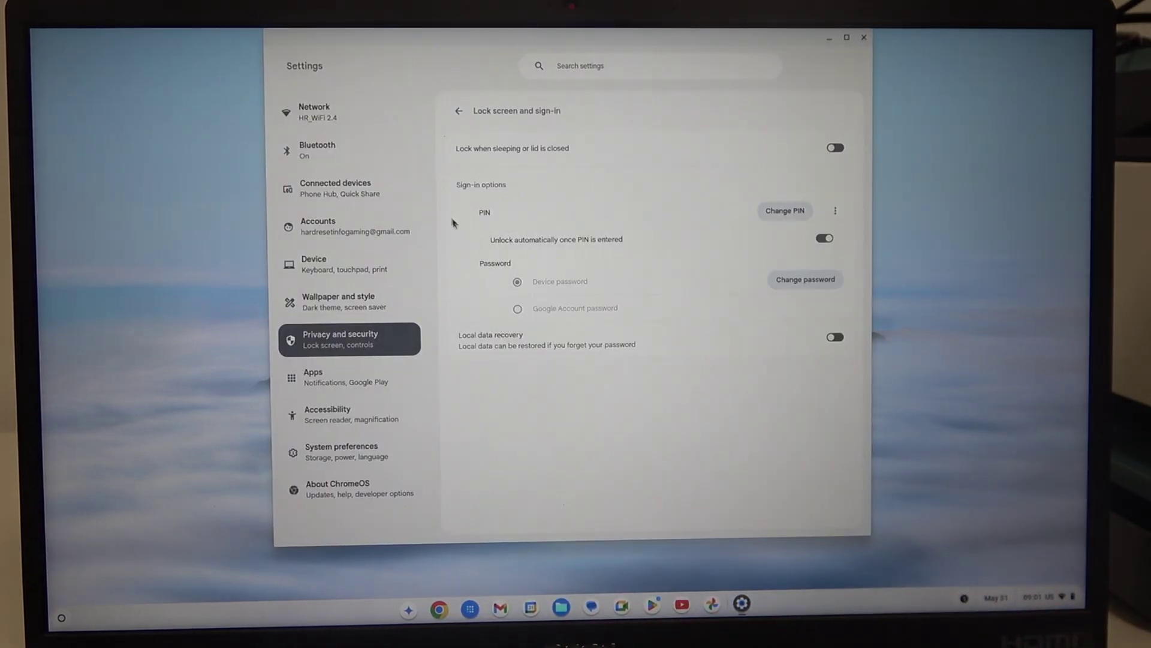
Choose Change PIN, enter a new six-digit PIN, and continue to confirmation.
click(793, 208)
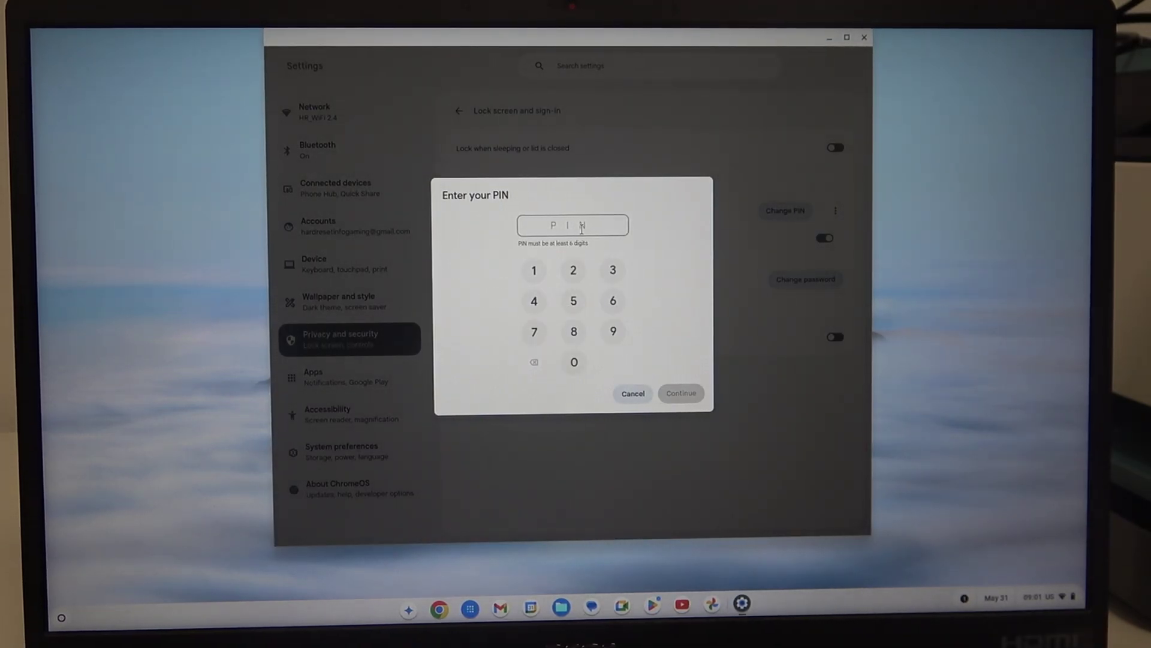
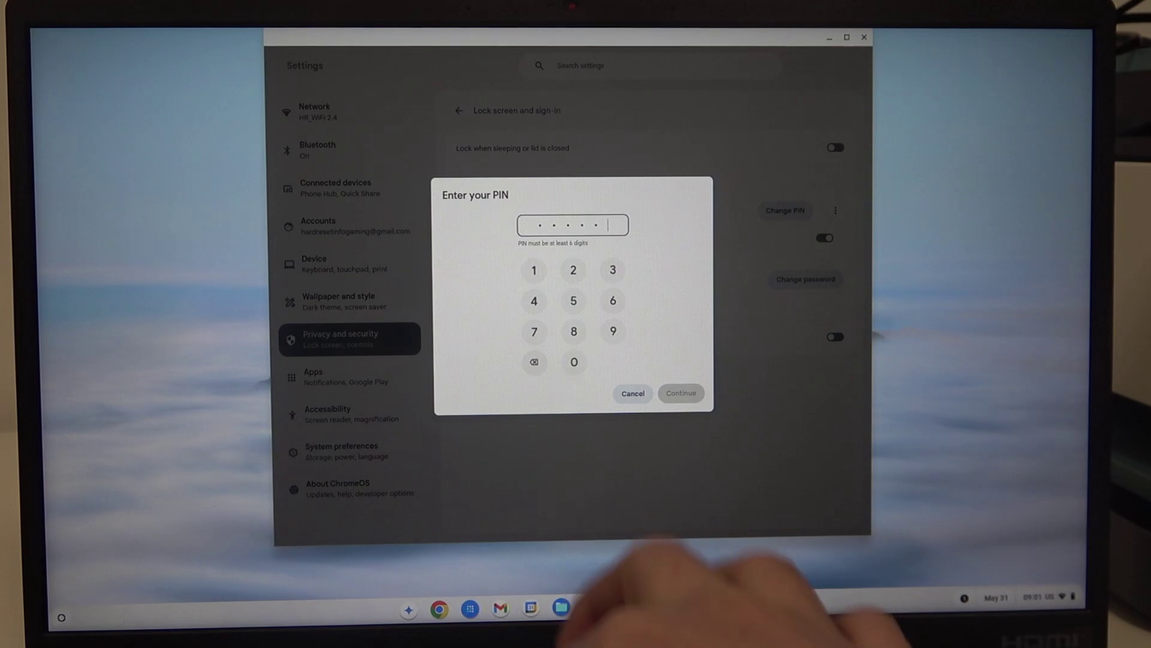
click(671, 400)
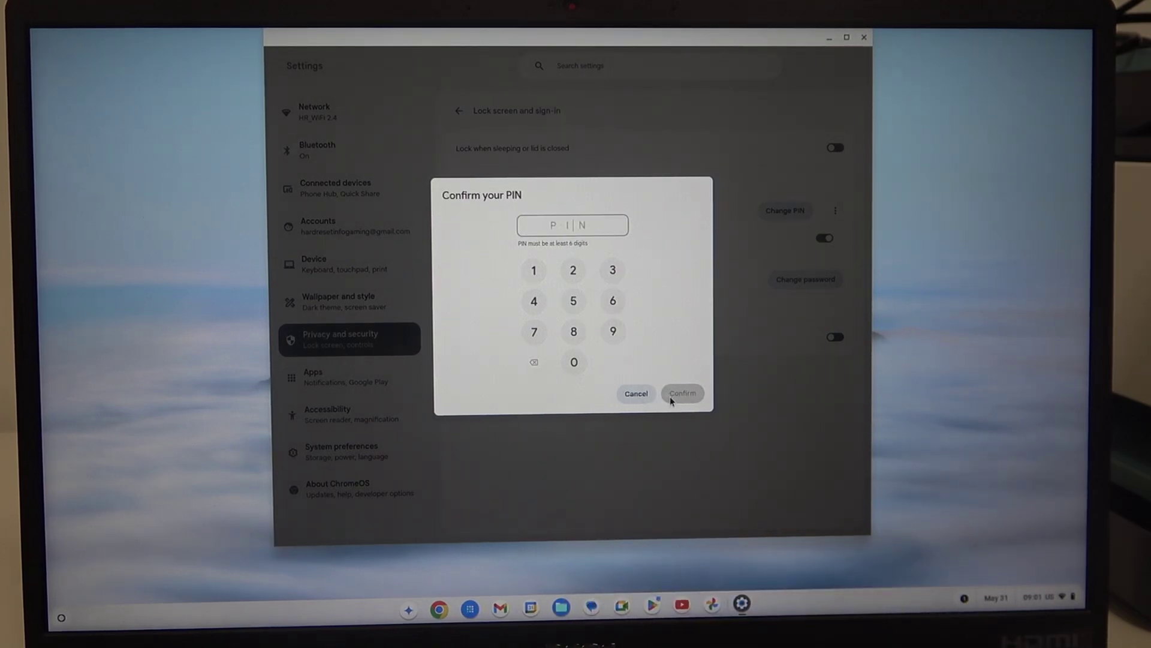
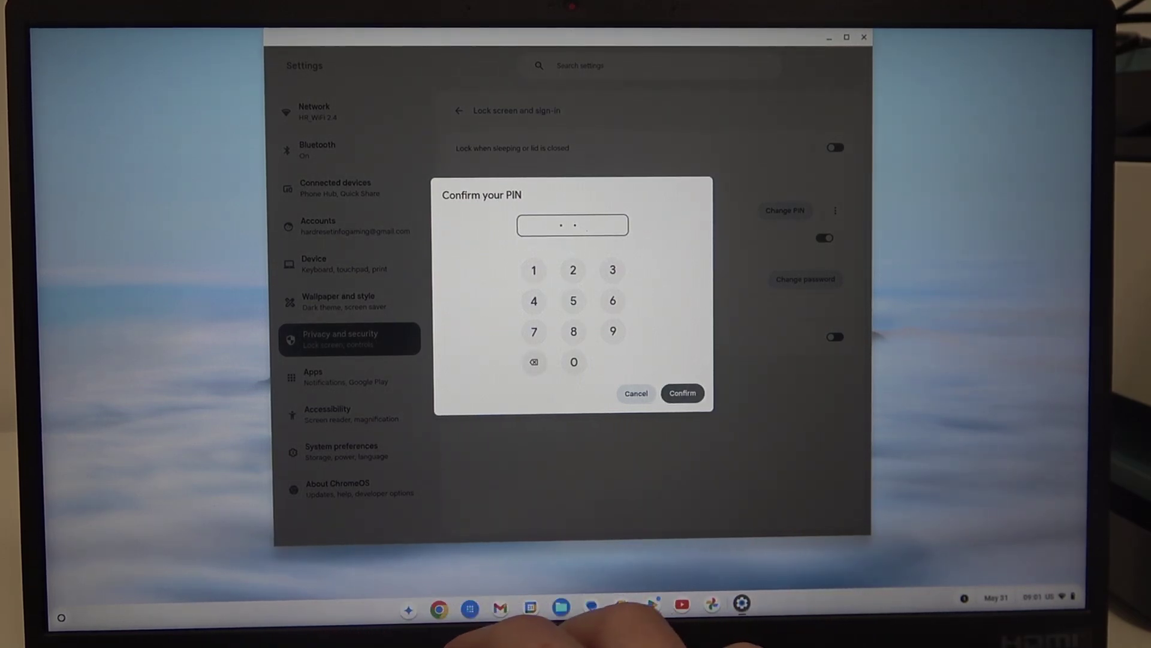
Submit the repeated new PIN in the Confirm your PIN prompt.
key(Return)
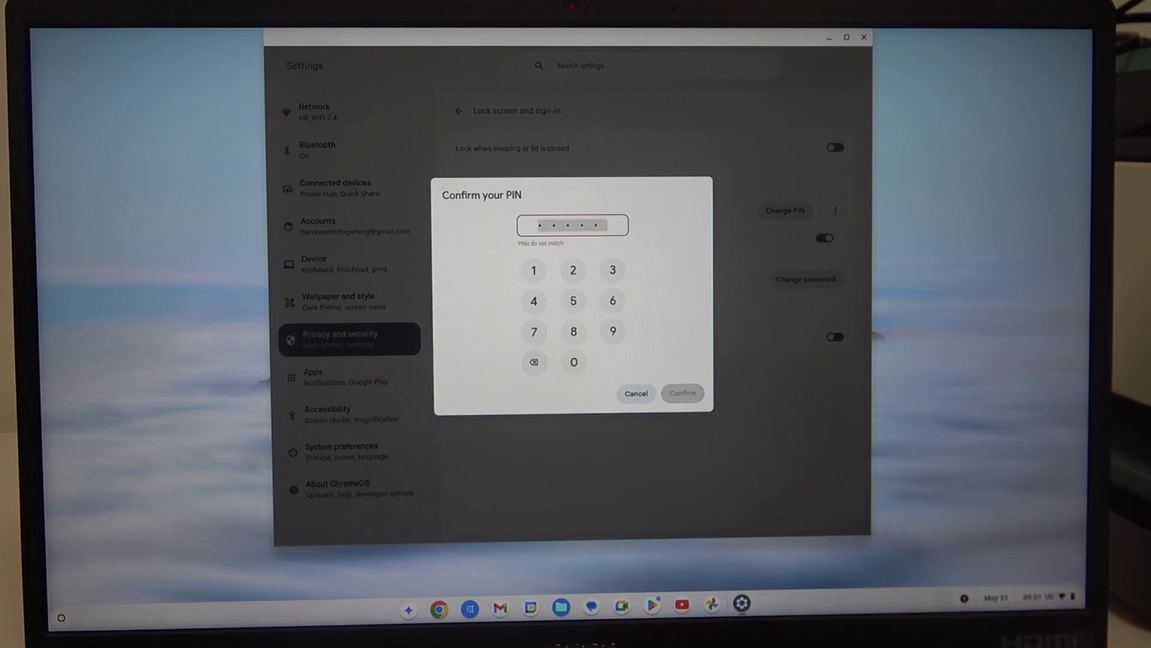
key(Return)
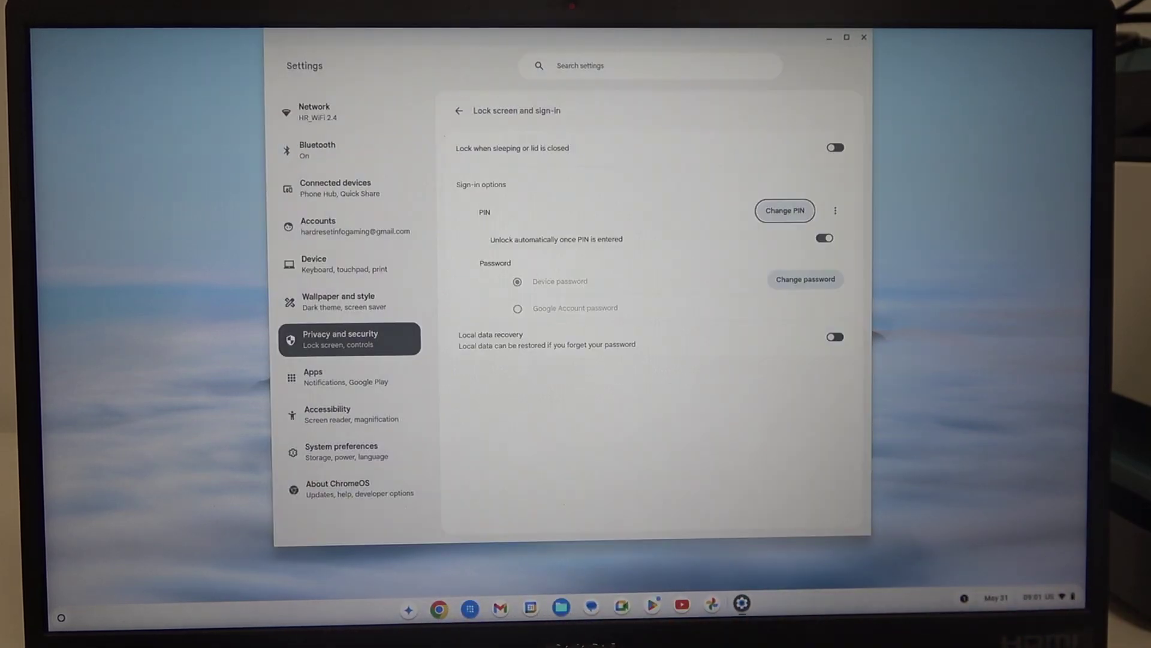